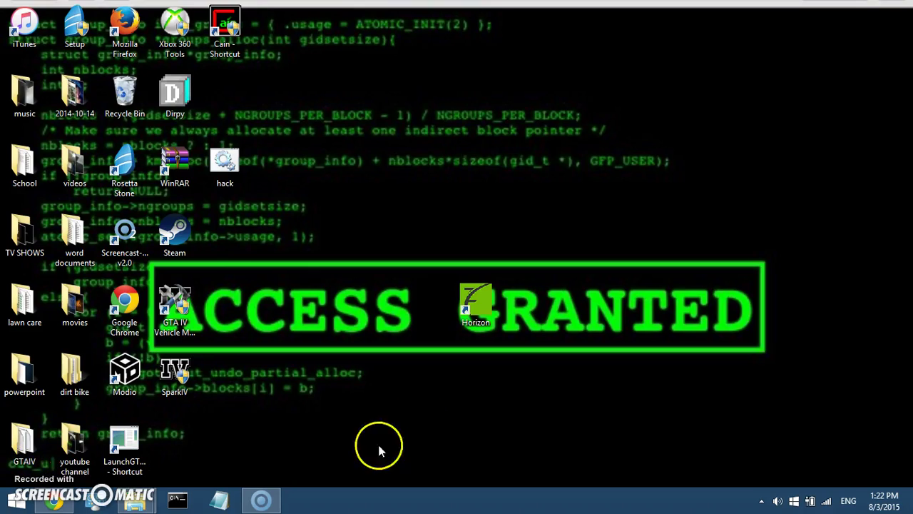
Step: Switch to Chrome and open horizonmb.com in a new tab
click(493, 301)
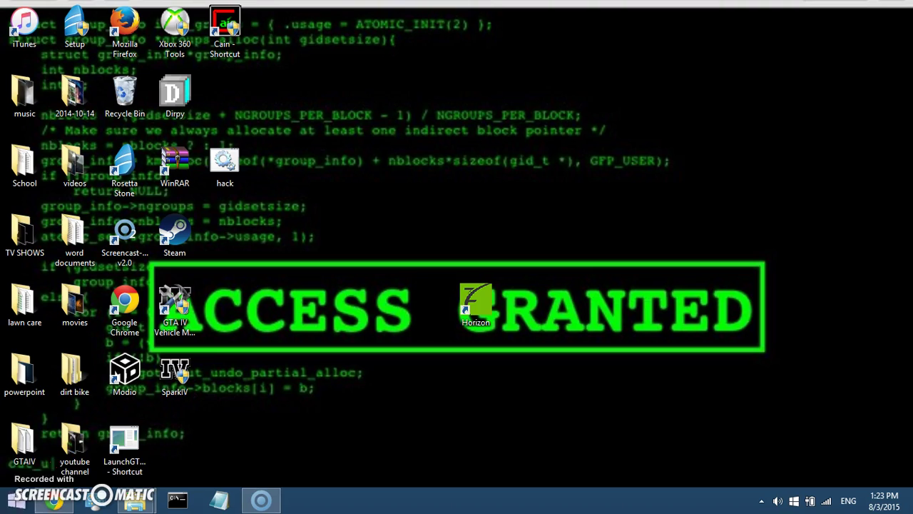
click(56, 503)
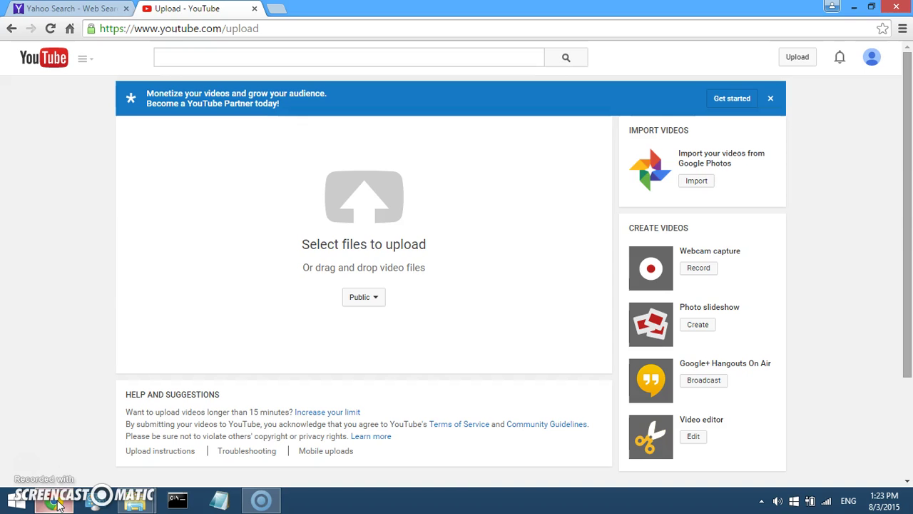
click(41, 485)
click(277, 9)
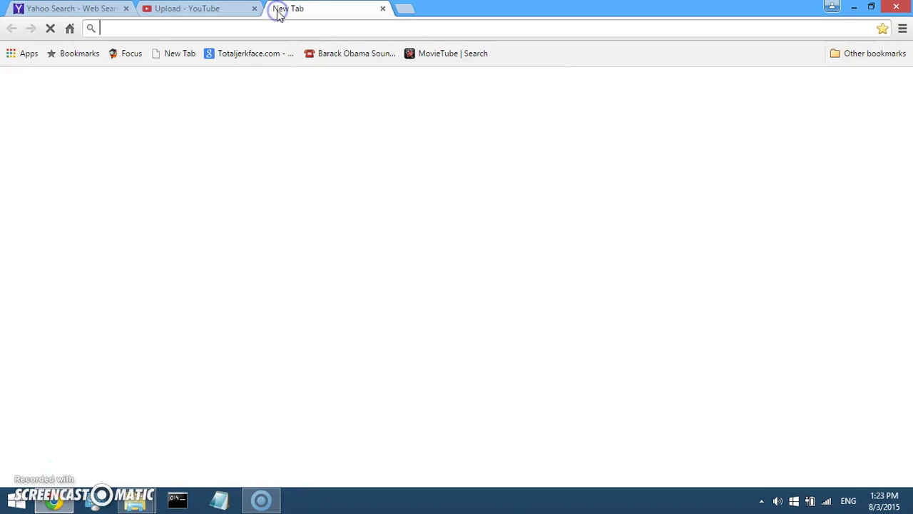
text(ho)
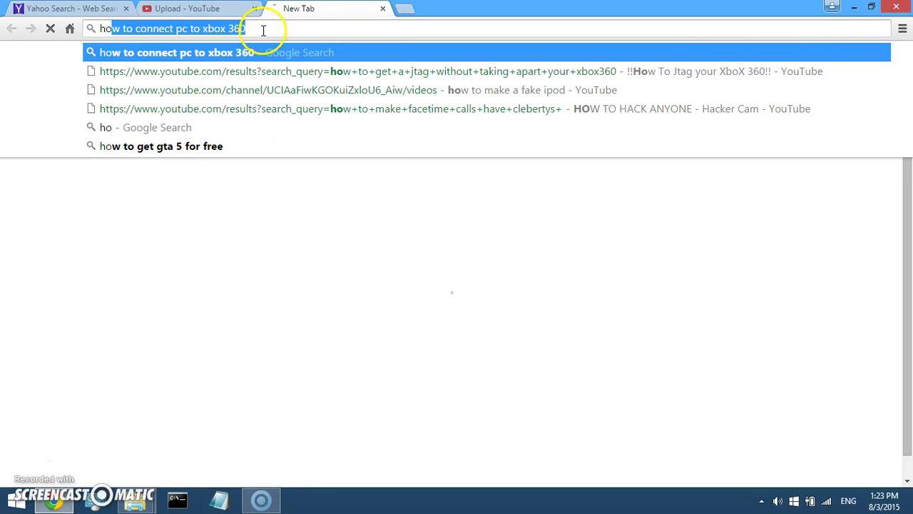
text(rizo)
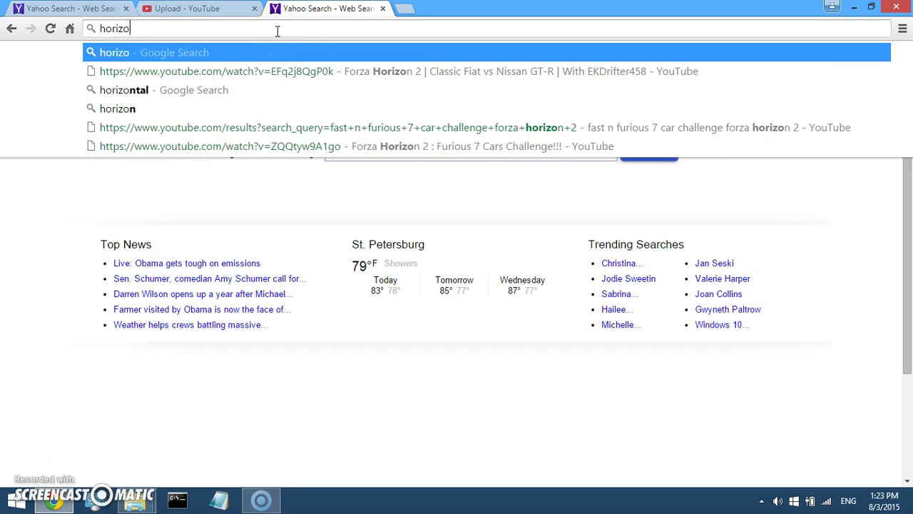
text(nmb.com)
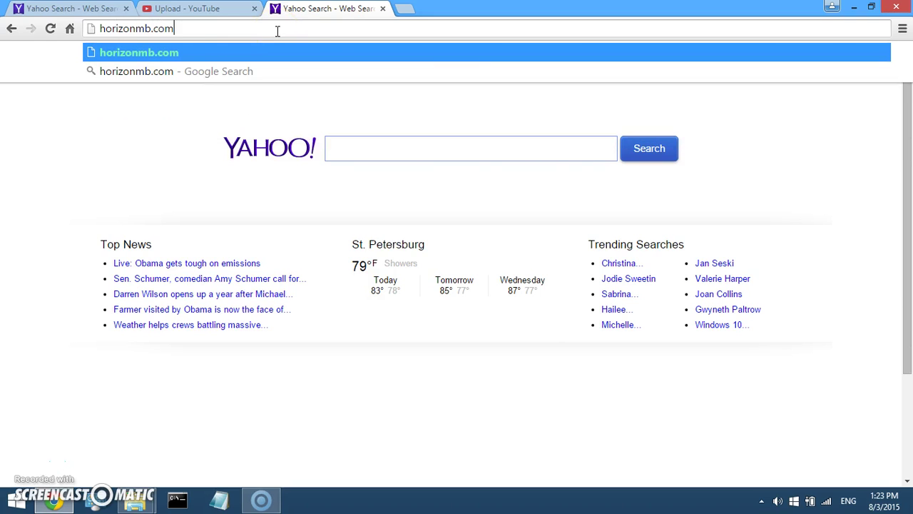
click(163, 53)
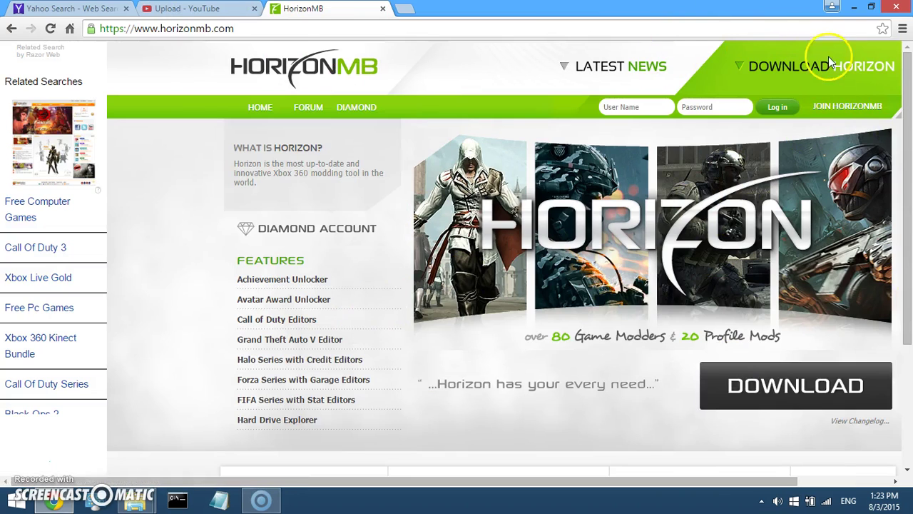
Step: Return to the desktop and launch Horizon, declining the program update
click(857, 8)
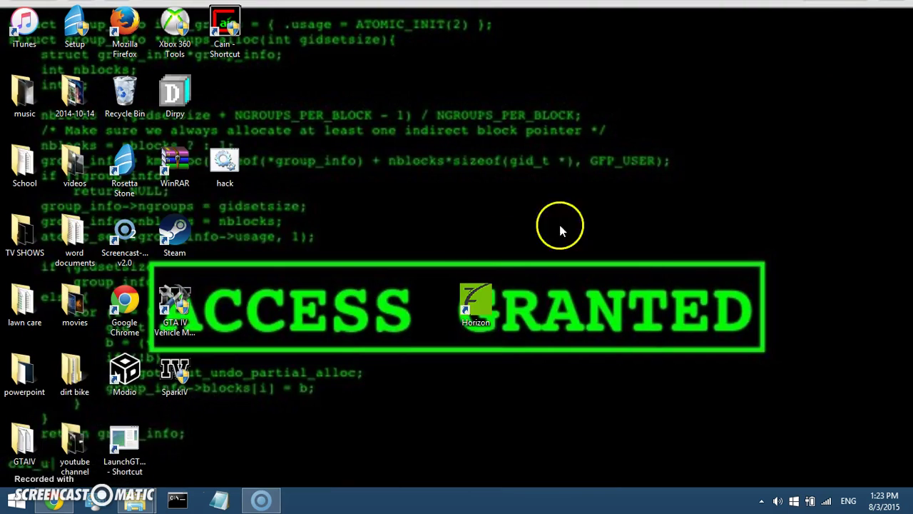
double_click(479, 300)
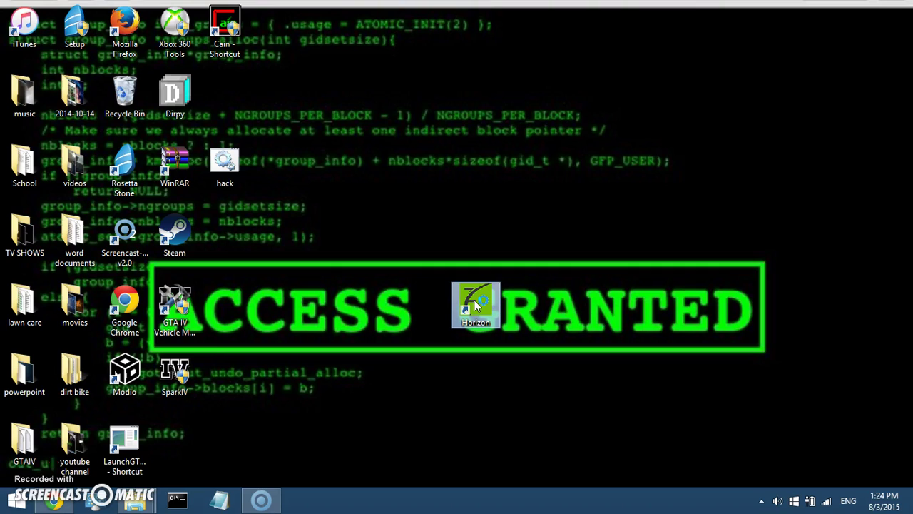
double_click(473, 299)
click(507, 224)
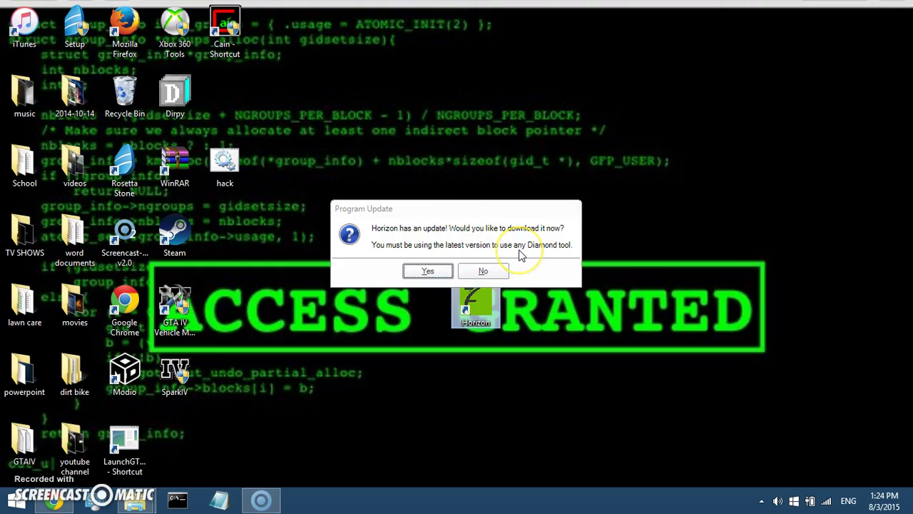
click(491, 272)
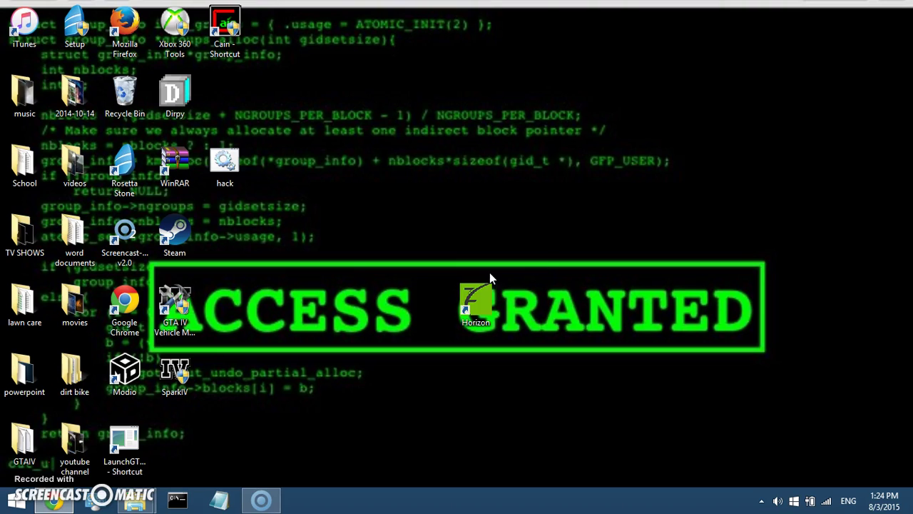
click(455, 269)
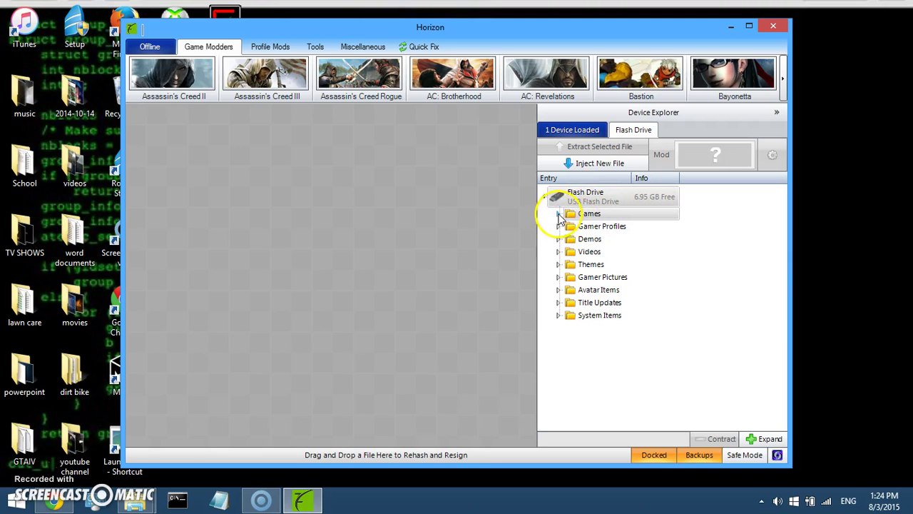
double_click(594, 214)
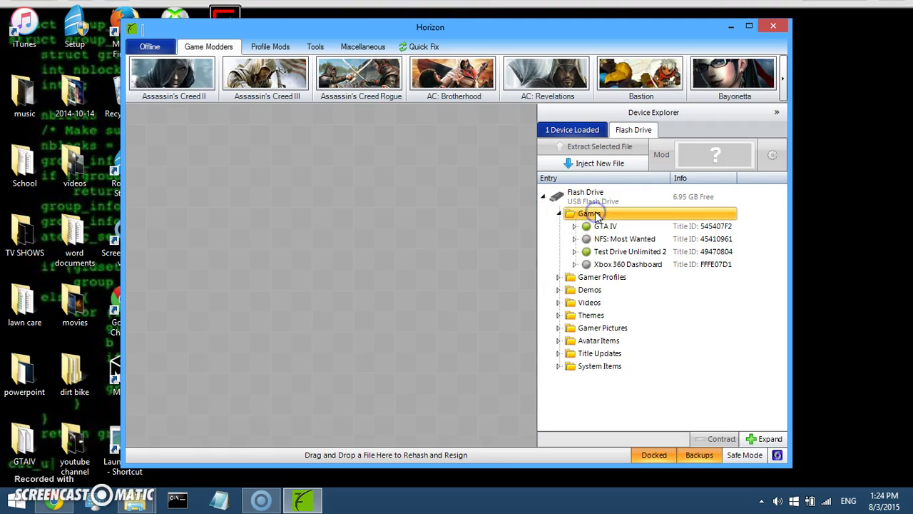
double_click(589, 213)
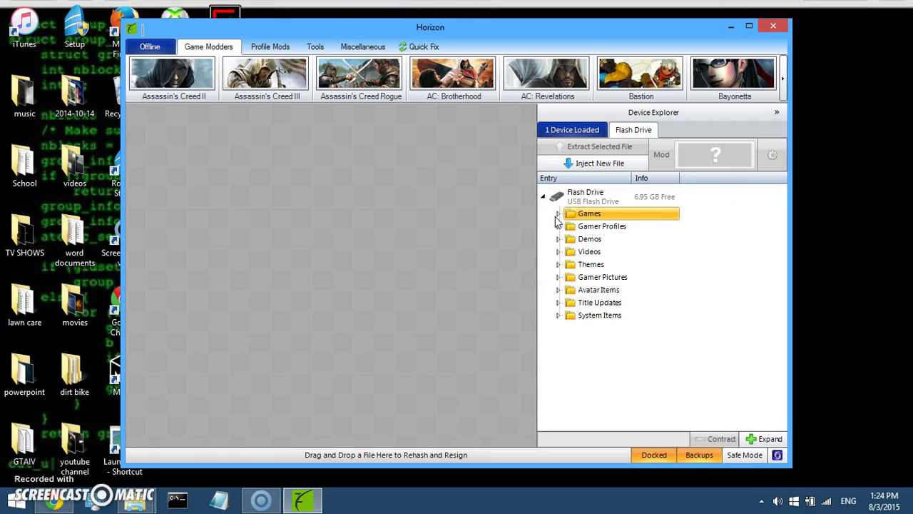
click(558, 214)
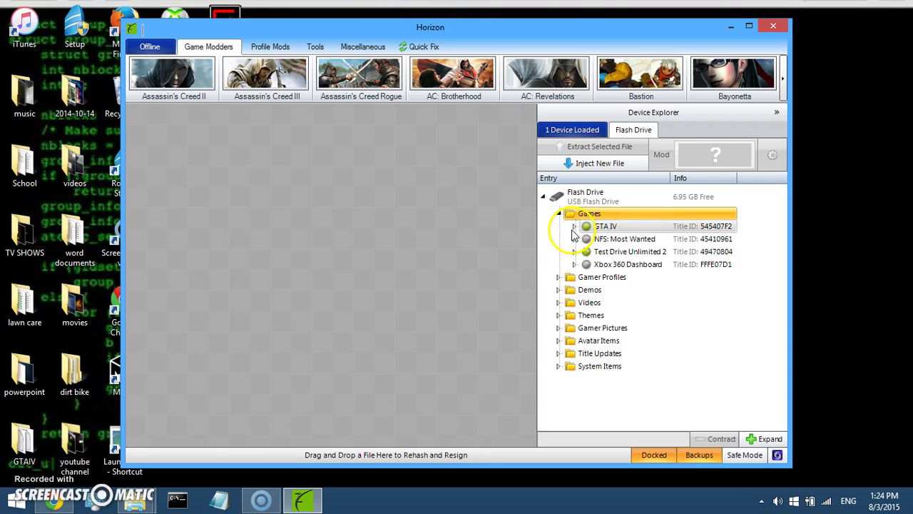
click(666, 253)
click(649, 252)
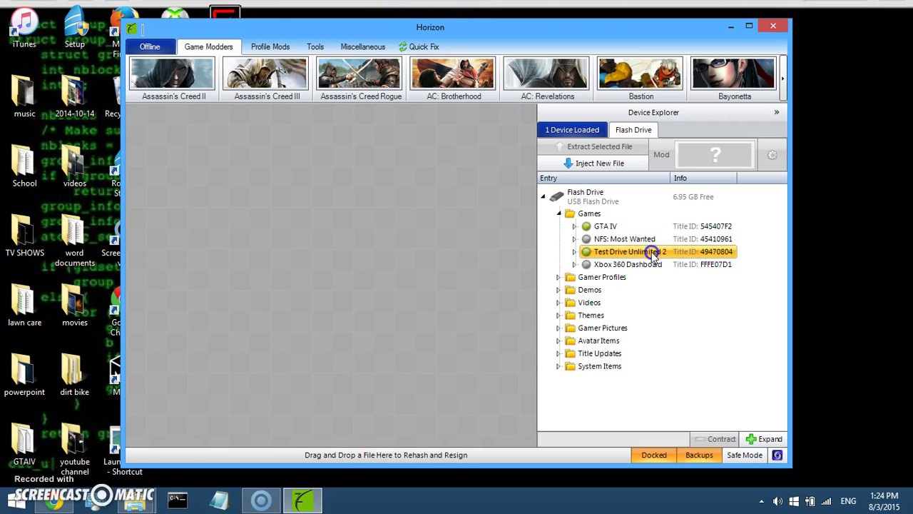
double_click(651, 254)
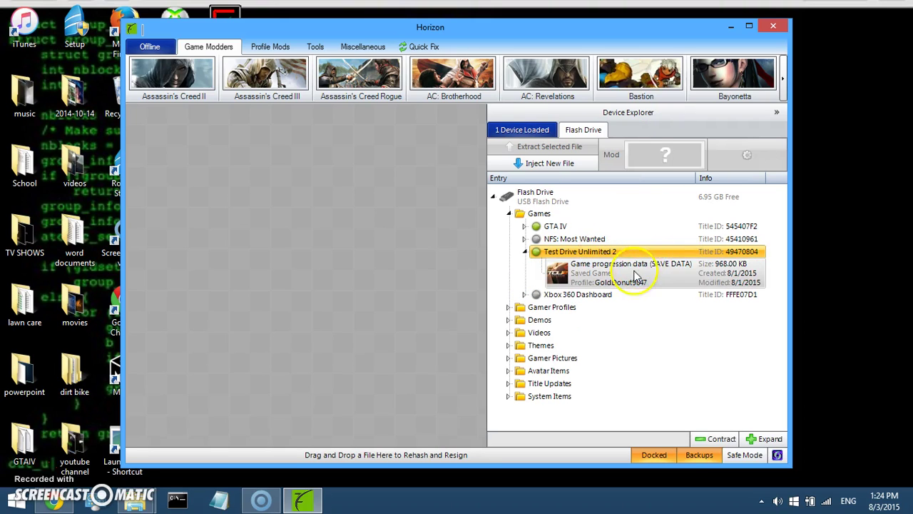
double_click(633, 273)
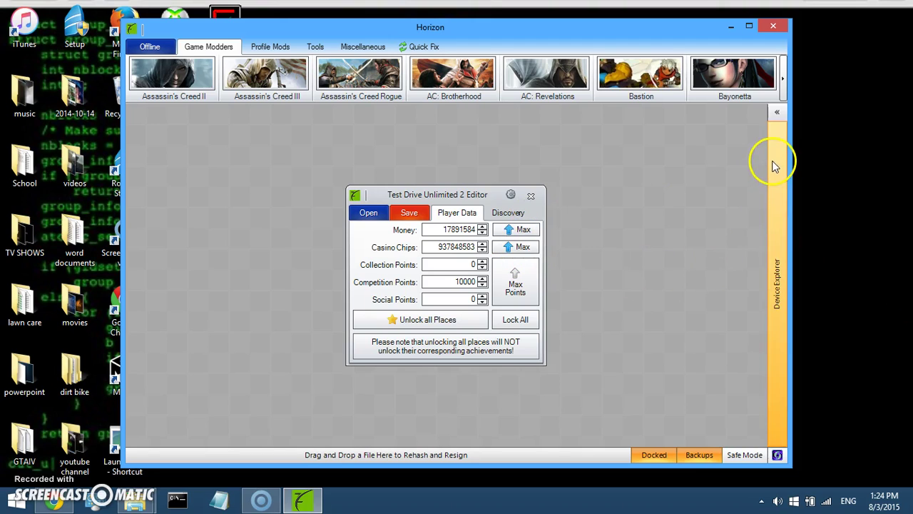
click(531, 195)
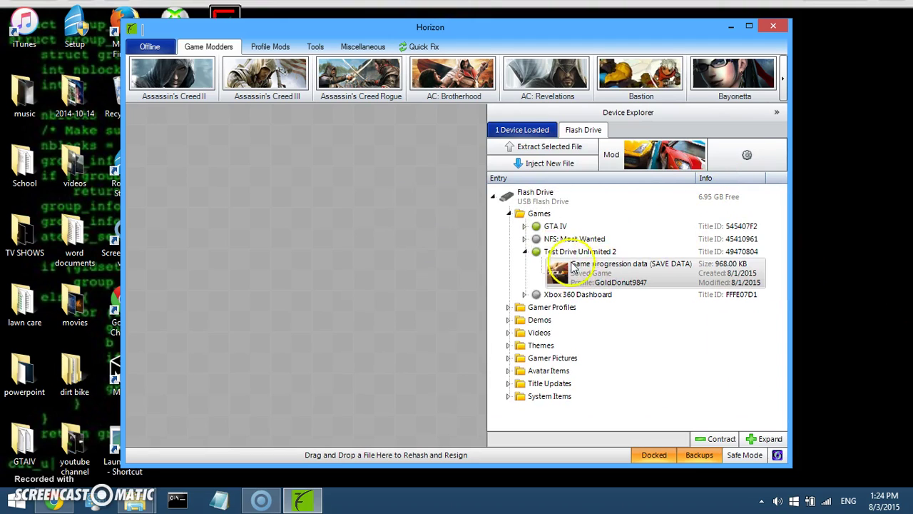
click(509, 213)
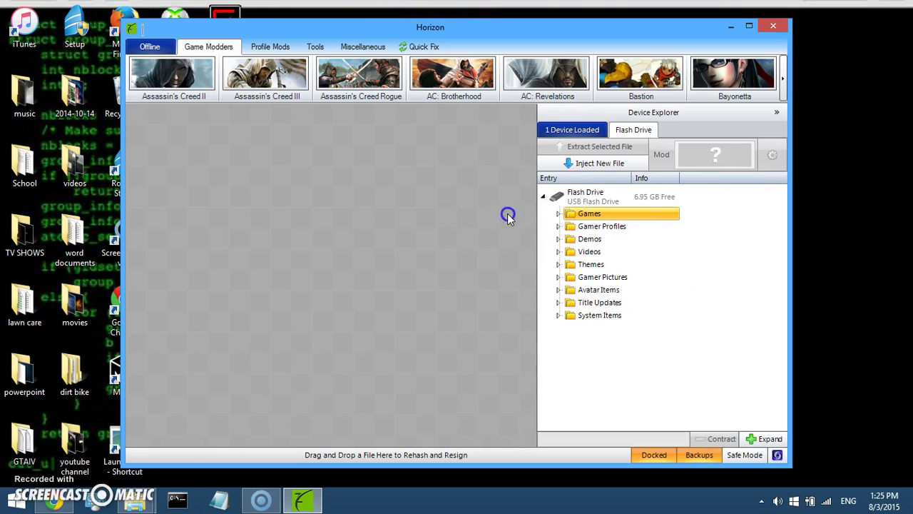
Step: Open the Test Drive Unlimited 2 game progression save from the flash drive's Games folder in its editor
click(557, 214)
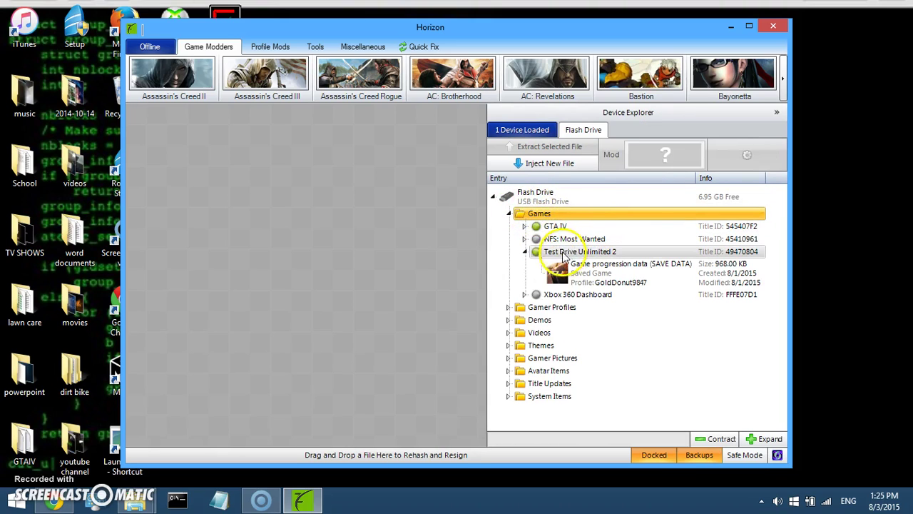
click(527, 254)
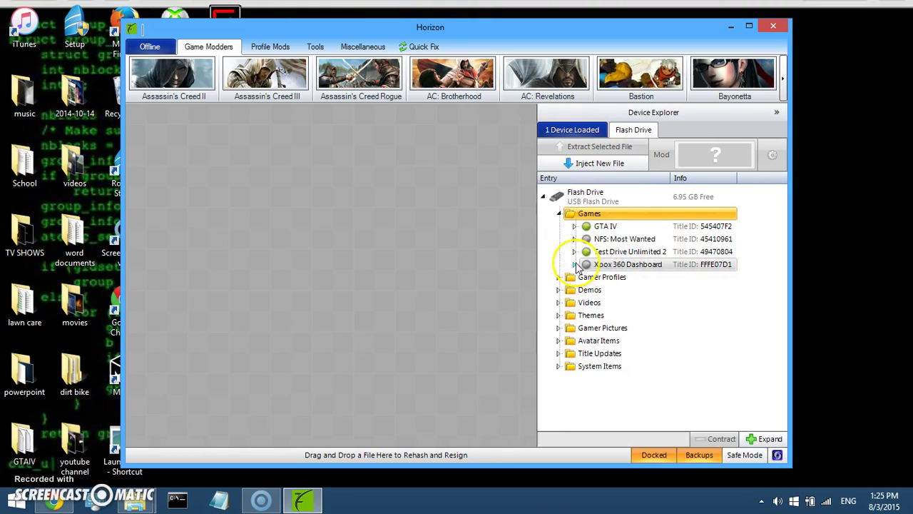
double_click(610, 253)
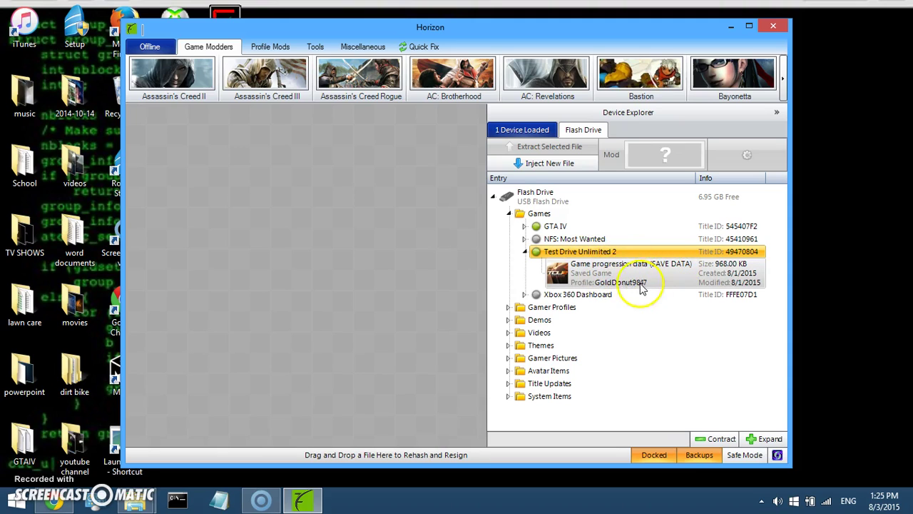
double_click(619, 277)
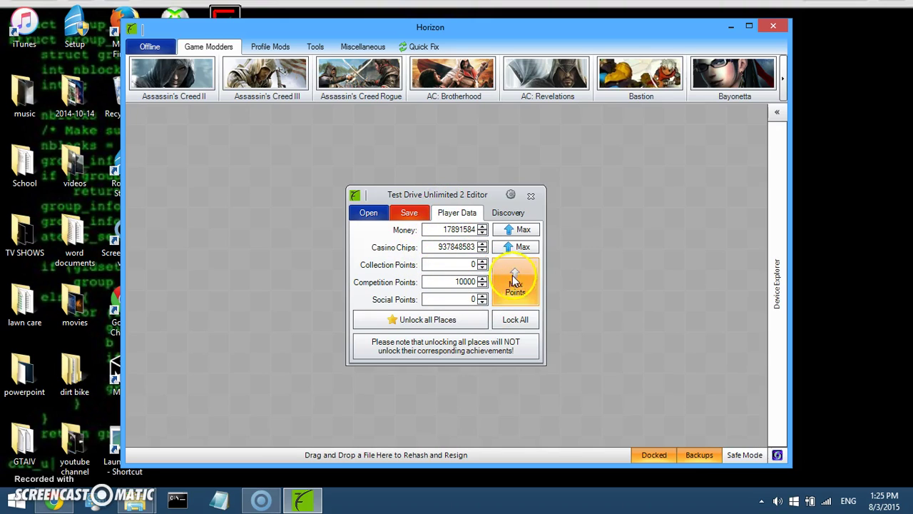
click(519, 229)
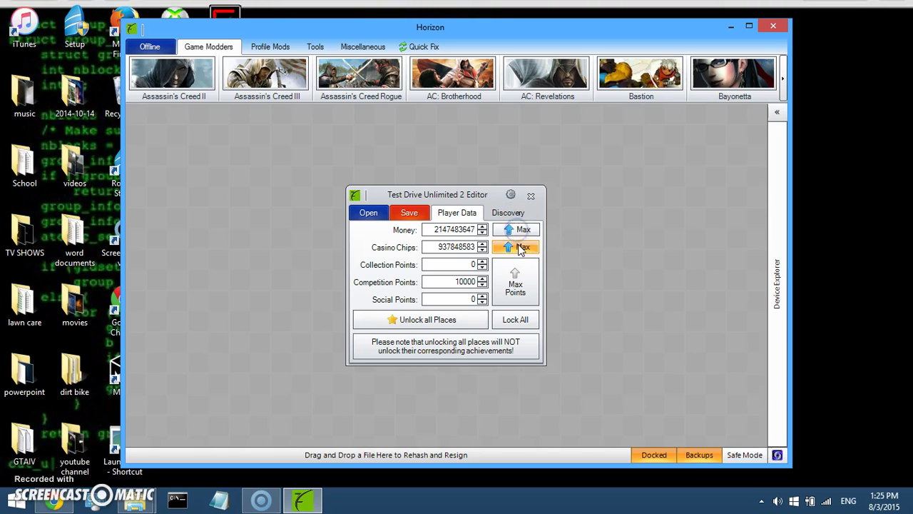
click(521, 247)
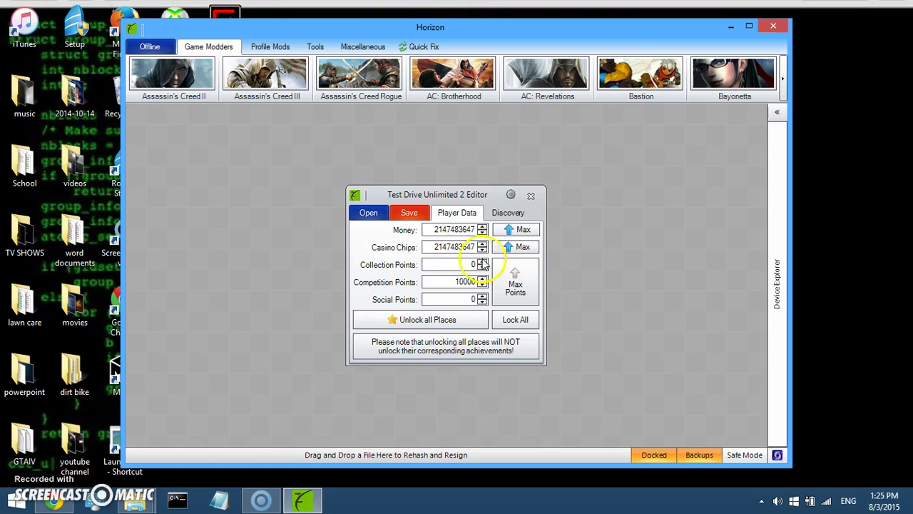
click(515, 289)
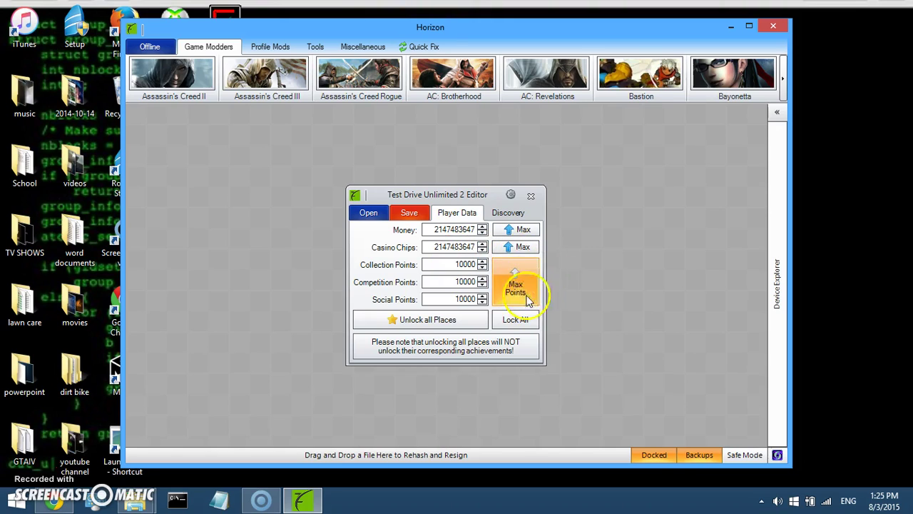
click(455, 323)
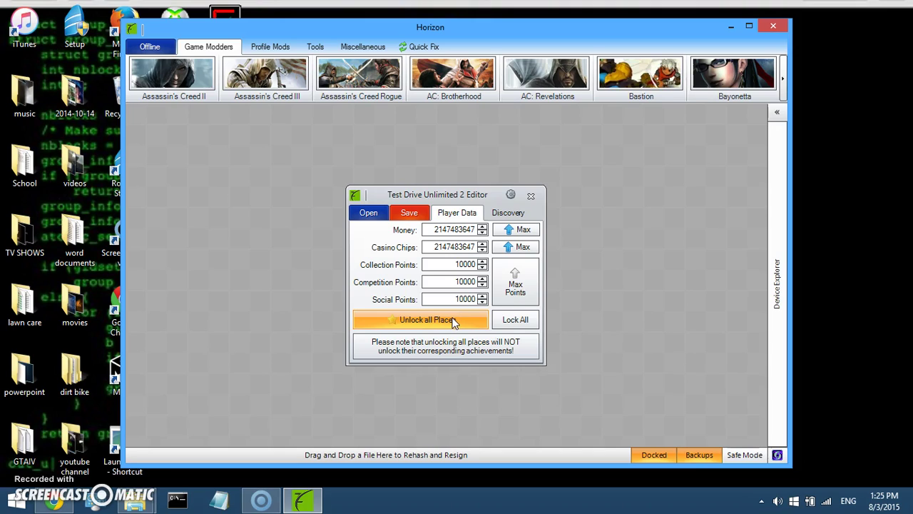
Step: Review the Ibiza and Hawaii discovery points, save the modified game data to the flash drive, and exit Horizon
click(504, 216)
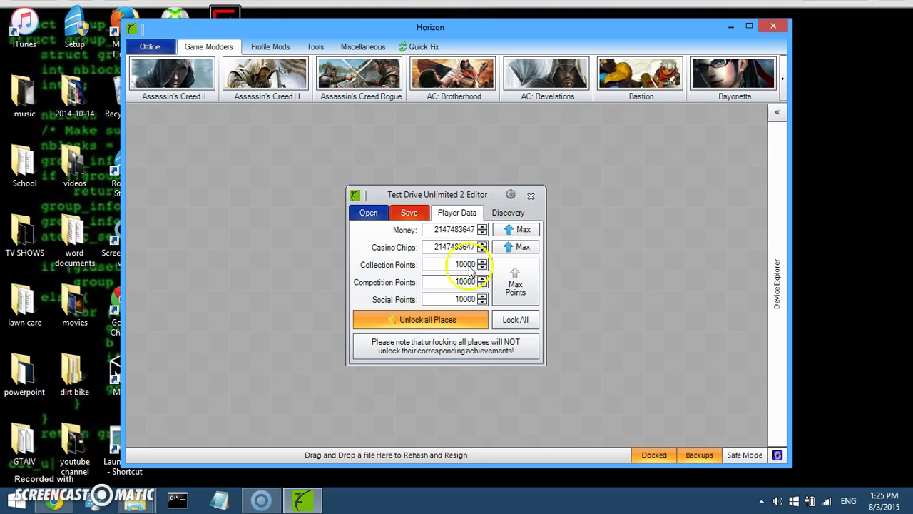
click(501, 214)
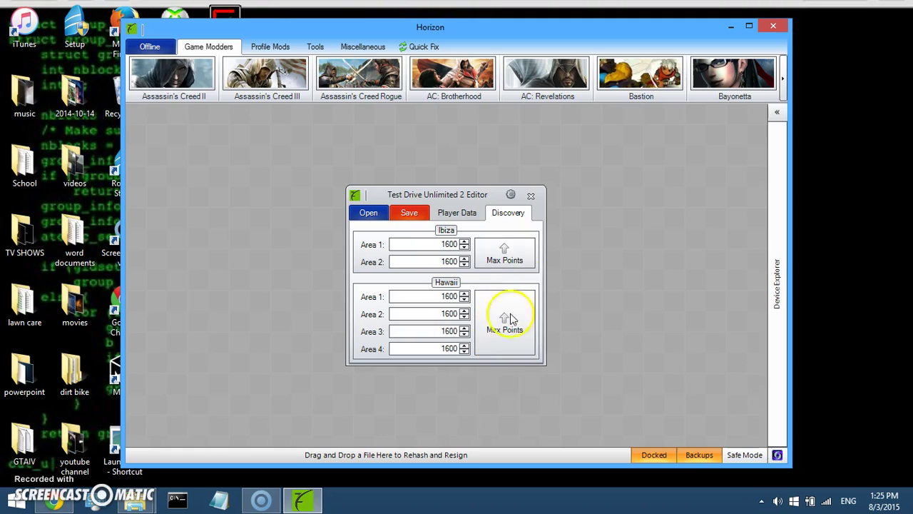
click(413, 213)
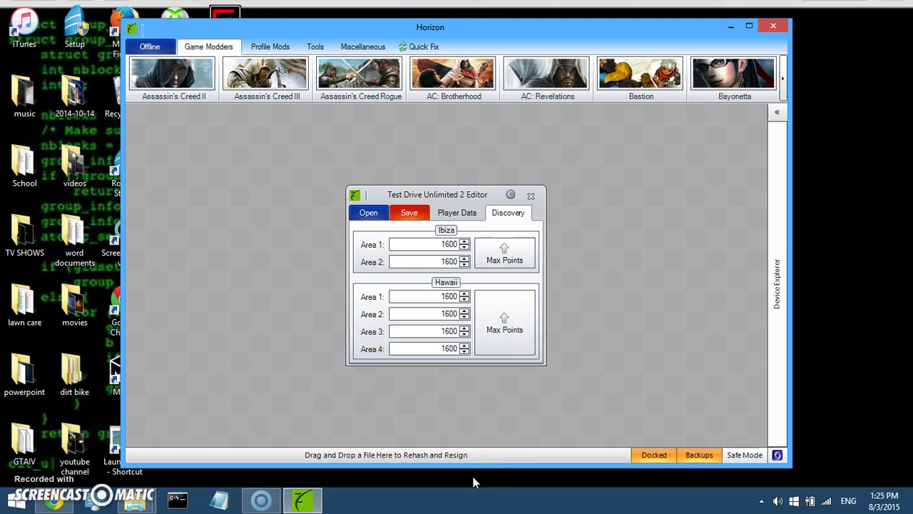
click(409, 213)
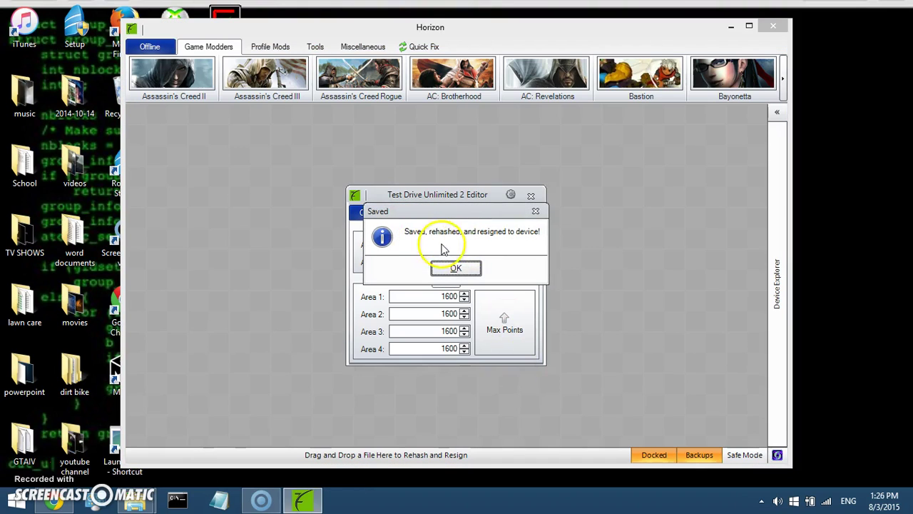
click(457, 266)
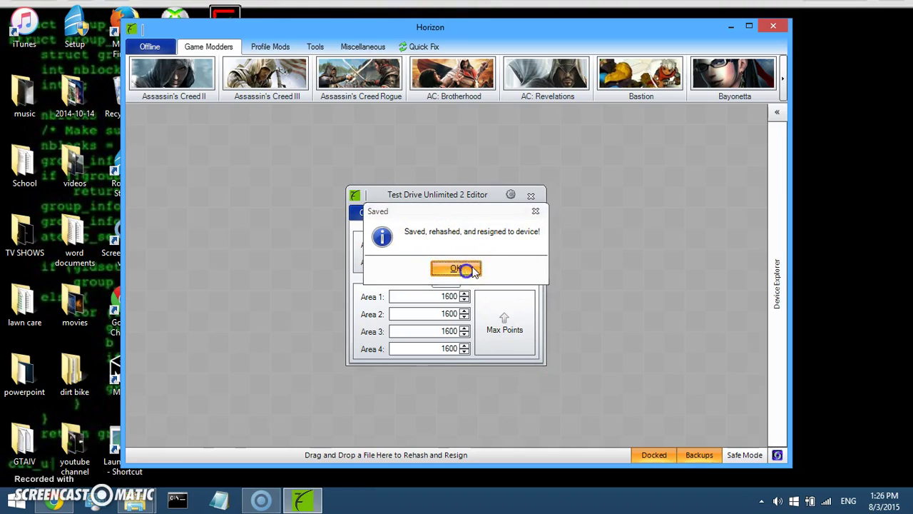
click(531, 195)
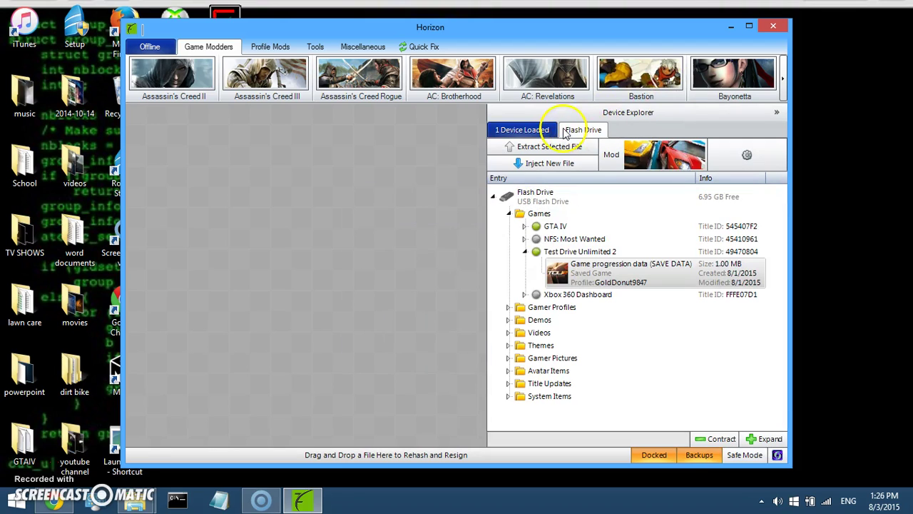
click(777, 24)
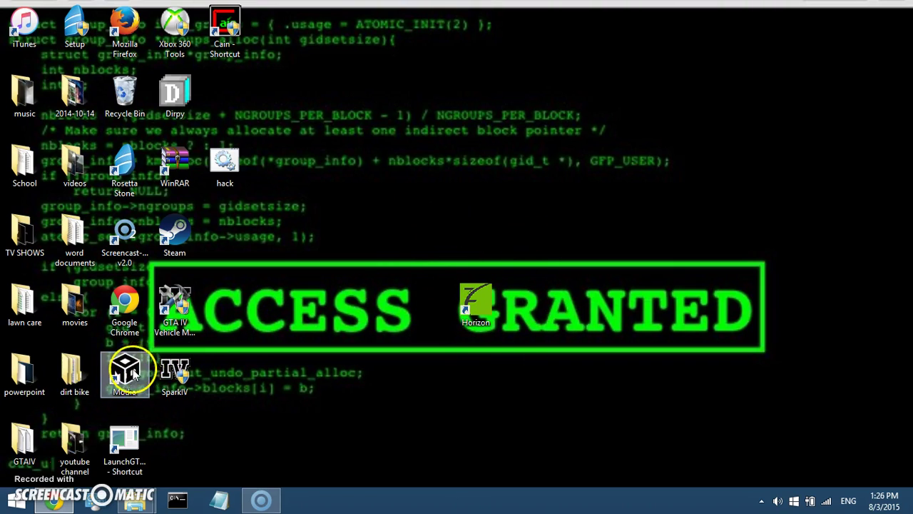
Step: Move the Modio and Xbox 360 Tools desktop shortcuts into a column above the Horizon shortcut
drag(128, 367, 432, 249)
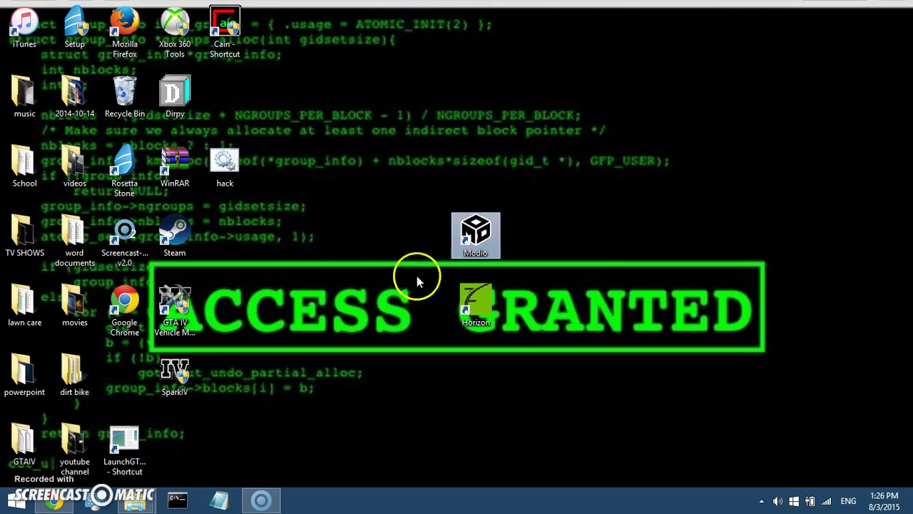
drag(174, 31, 476, 171)
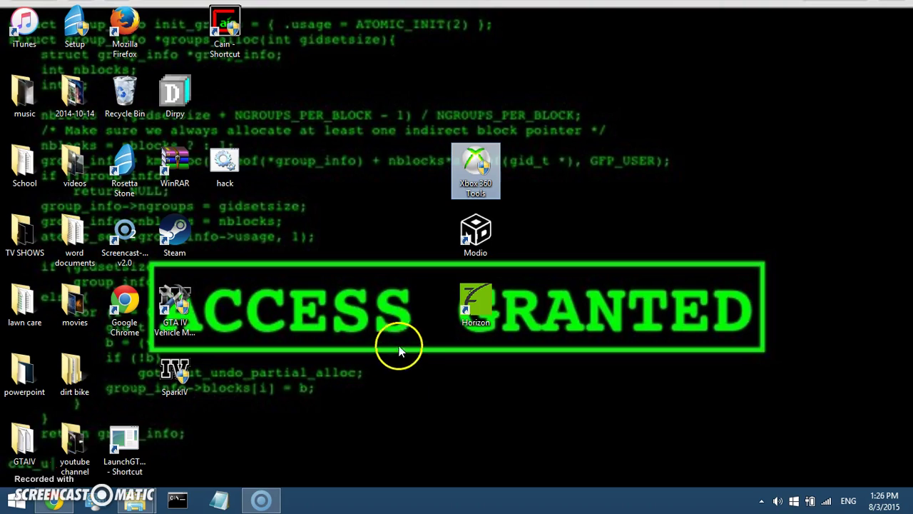